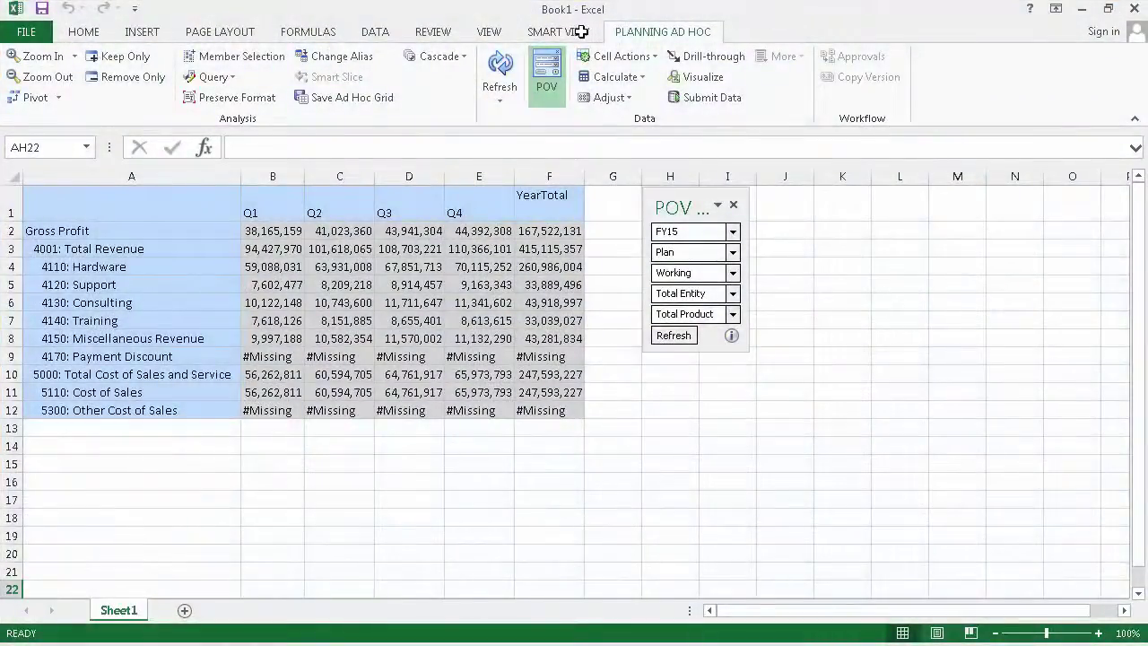
Step: Open the Smart View Options dialog on its Advanced settings page
left_click(572, 33)
left_click(384, 76)
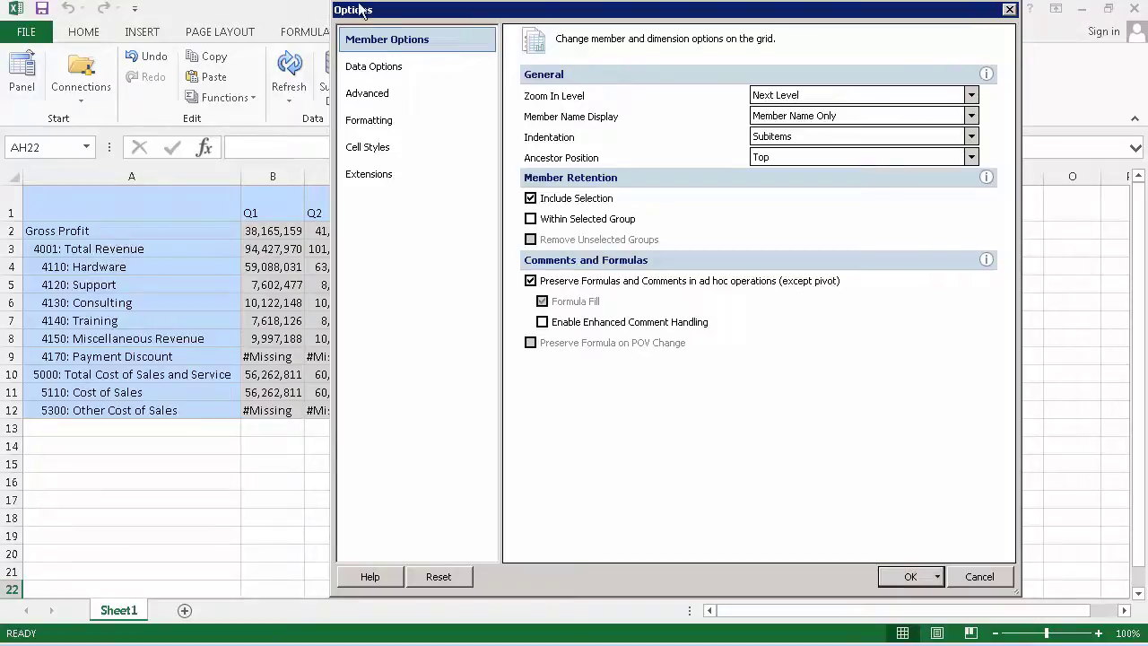
left_click(381, 95)
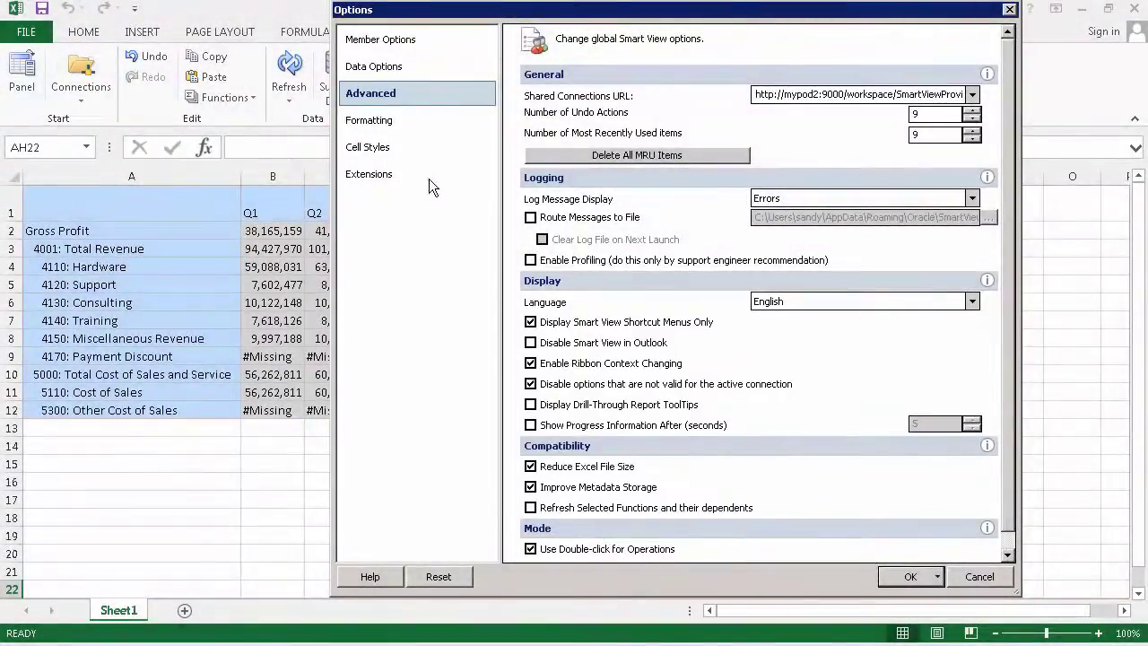
Step: Show the Cell Styles page with Planning, Data cells and Common styles expanded
left_click(388, 151)
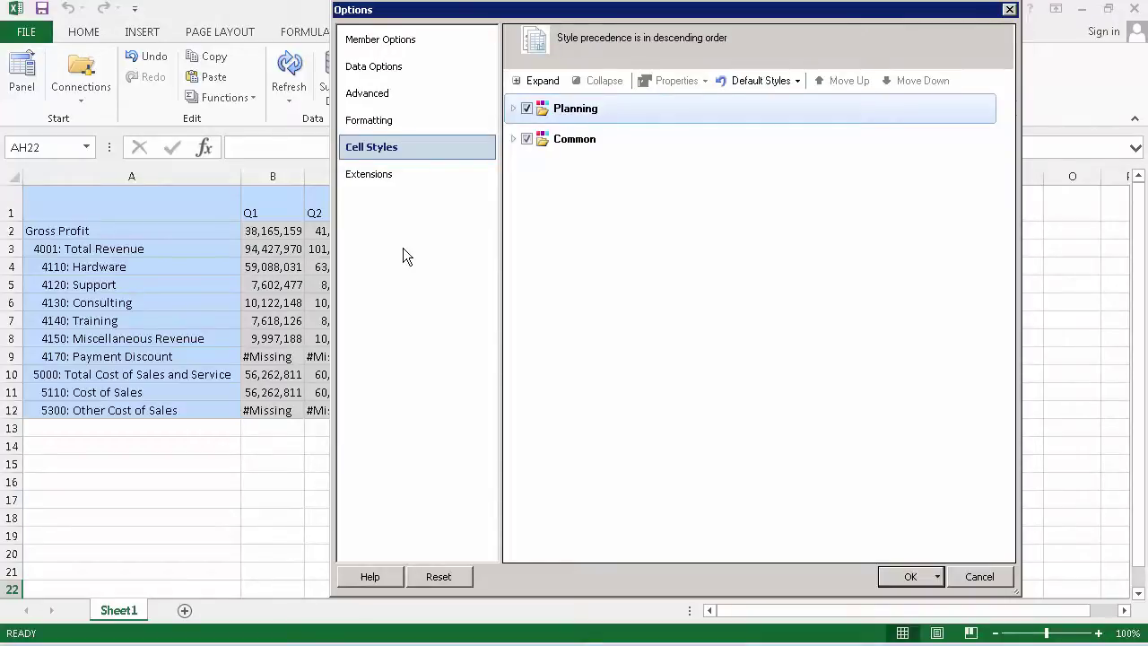
left_click(513, 108)
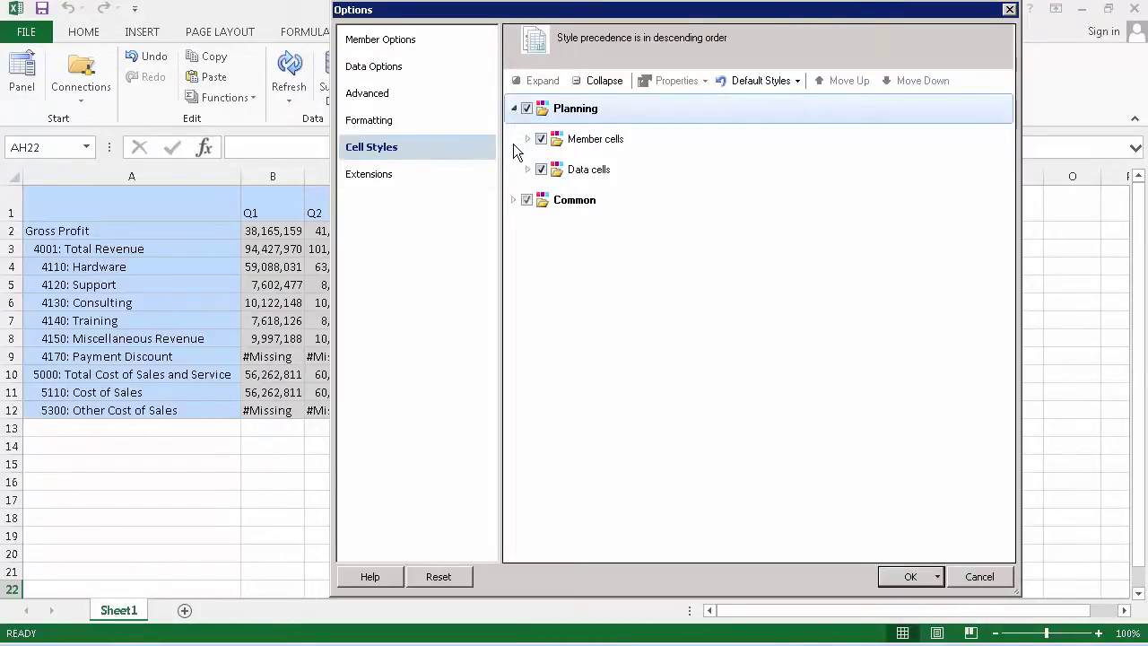
left_click(527, 170)
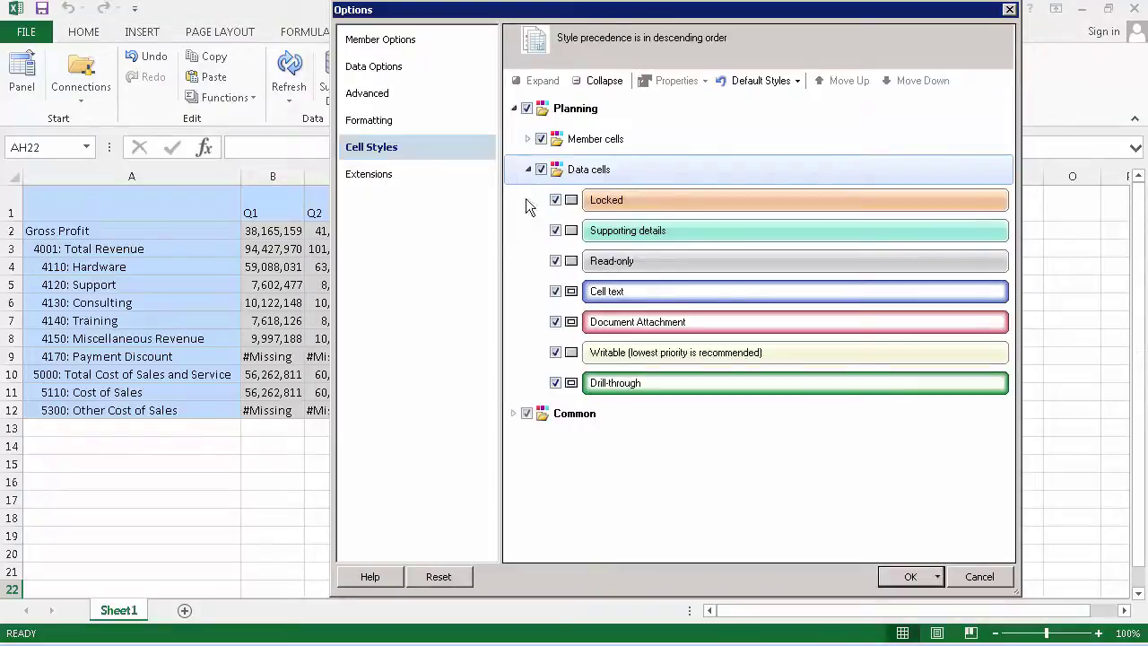
left_click(513, 413)
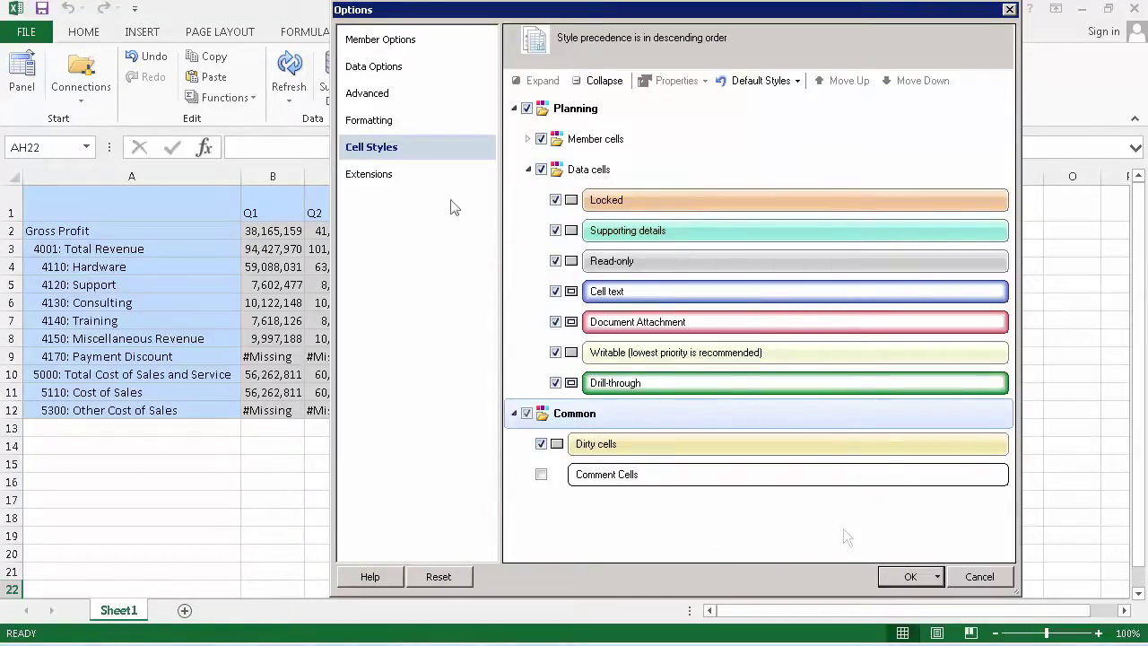
Step: Look over the installed Extensions, then return to the Member Options page
left_click(380, 177)
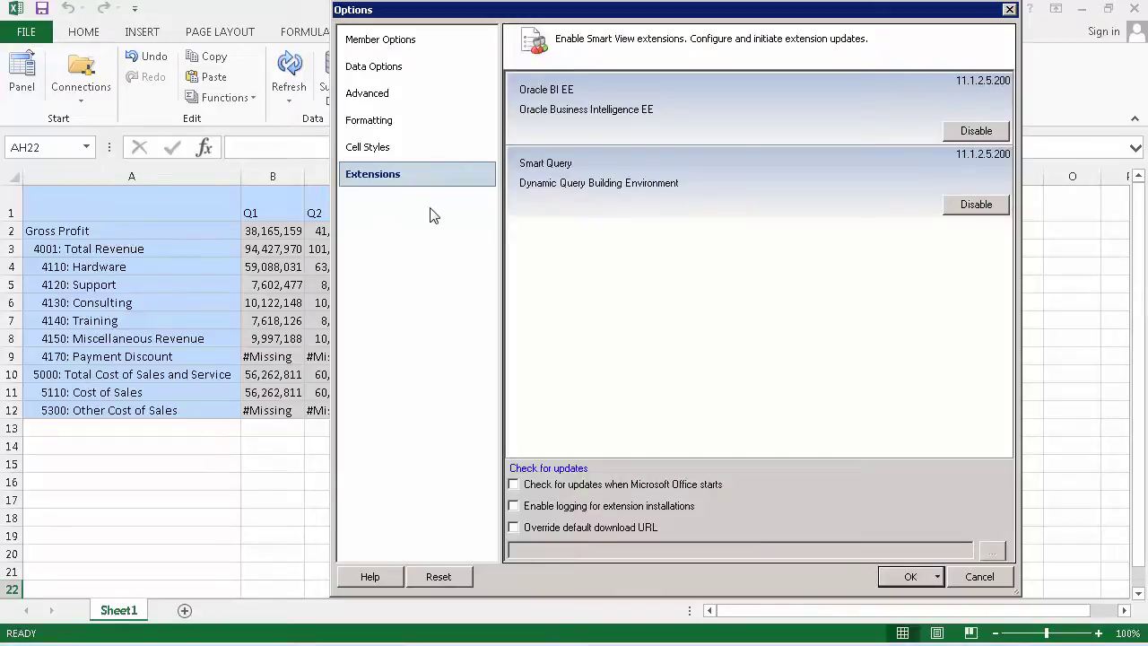
left_click(410, 42)
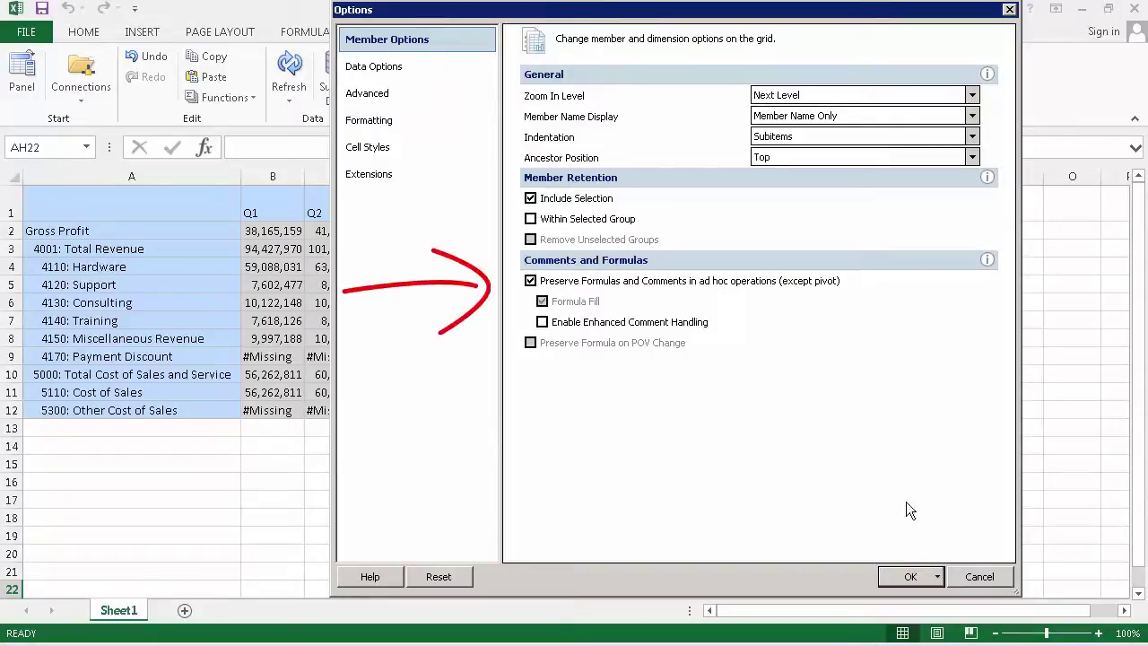
Step: Close and reopen Options, then set Member Options Ancestor Position to Bottom
left_click(909, 577)
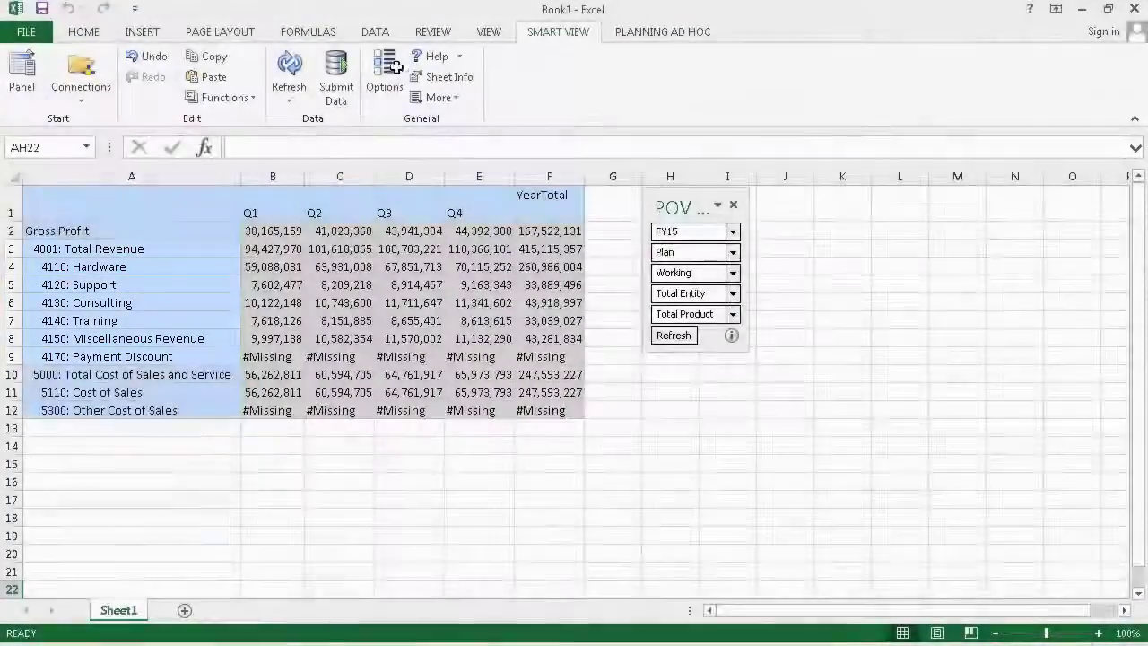
left_click(384, 73)
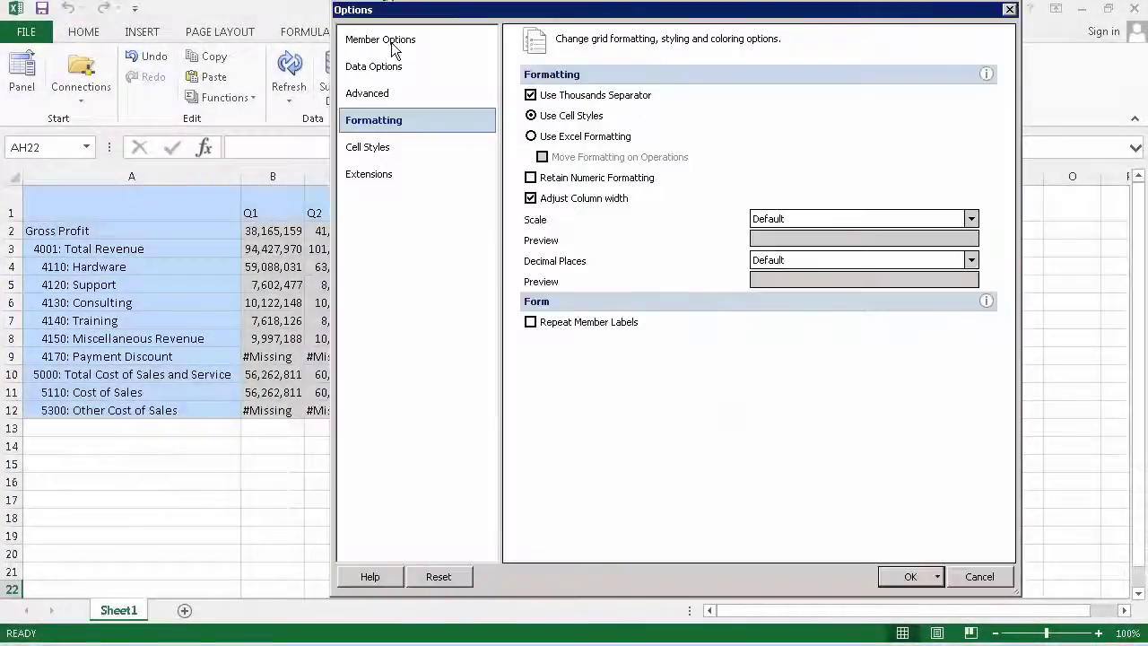
left_click(393, 43)
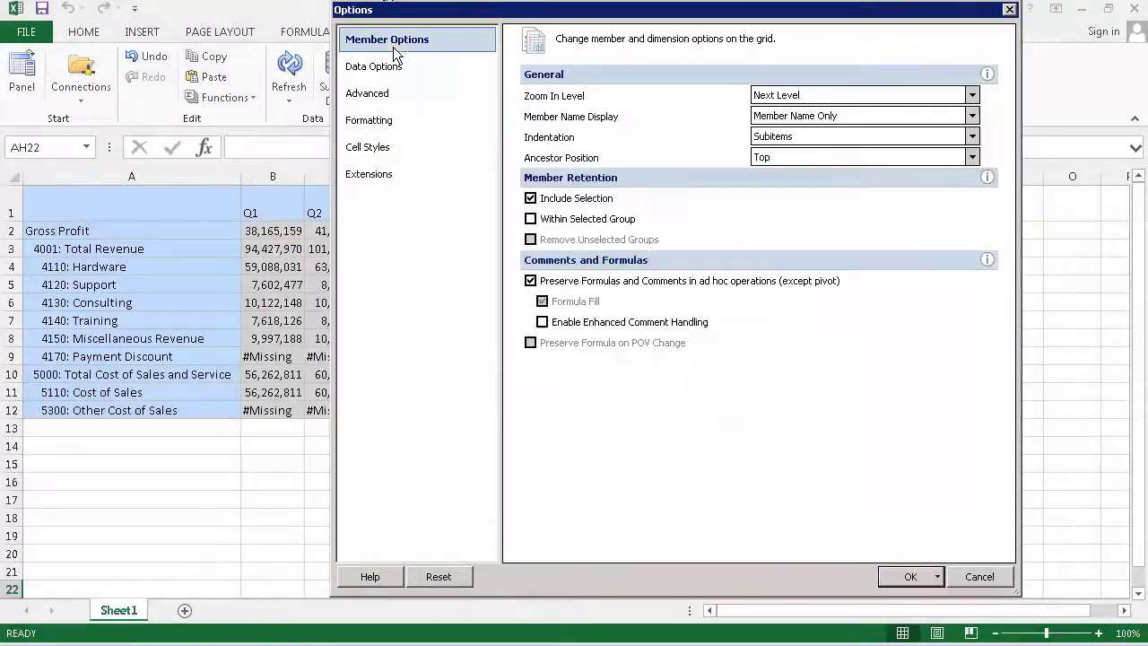
left_click(976, 158)
left_click(904, 184)
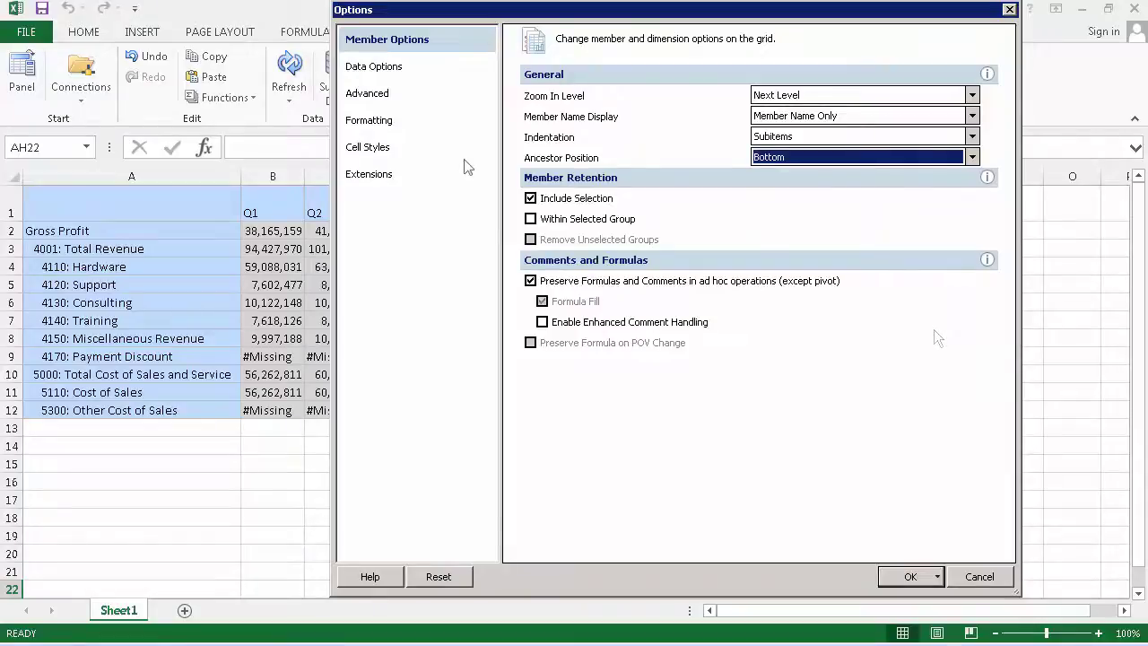
Step: In Data Options, delete '#Missing' from the #NoData/Missing Label box
left_click(393, 68)
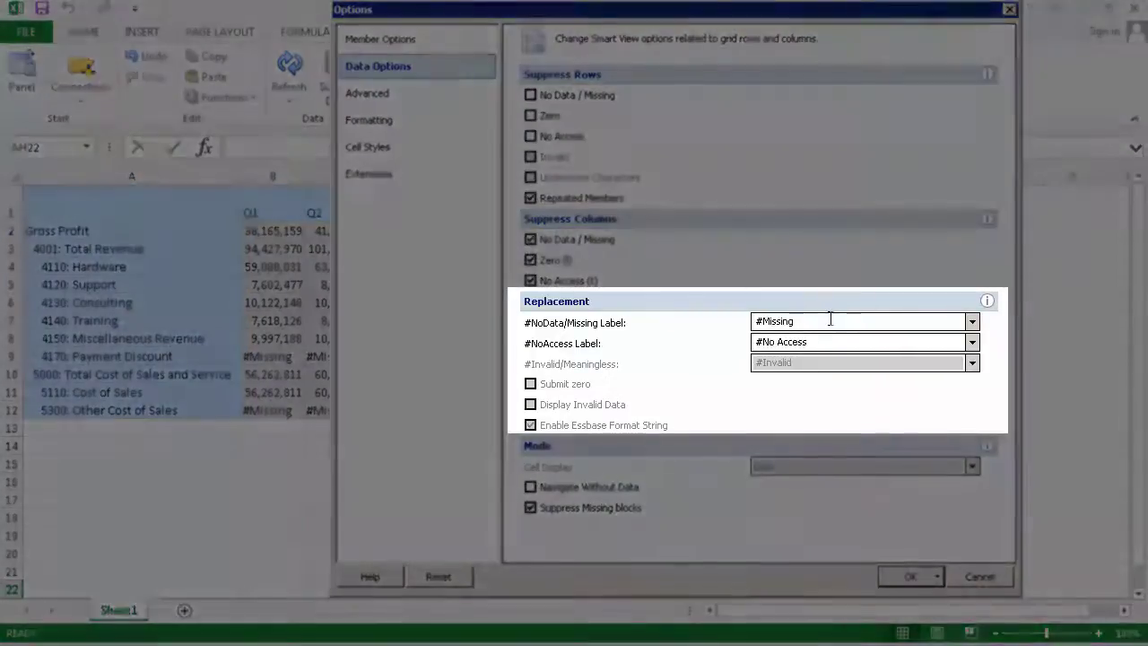
double_click(830, 318)
key("Delete")
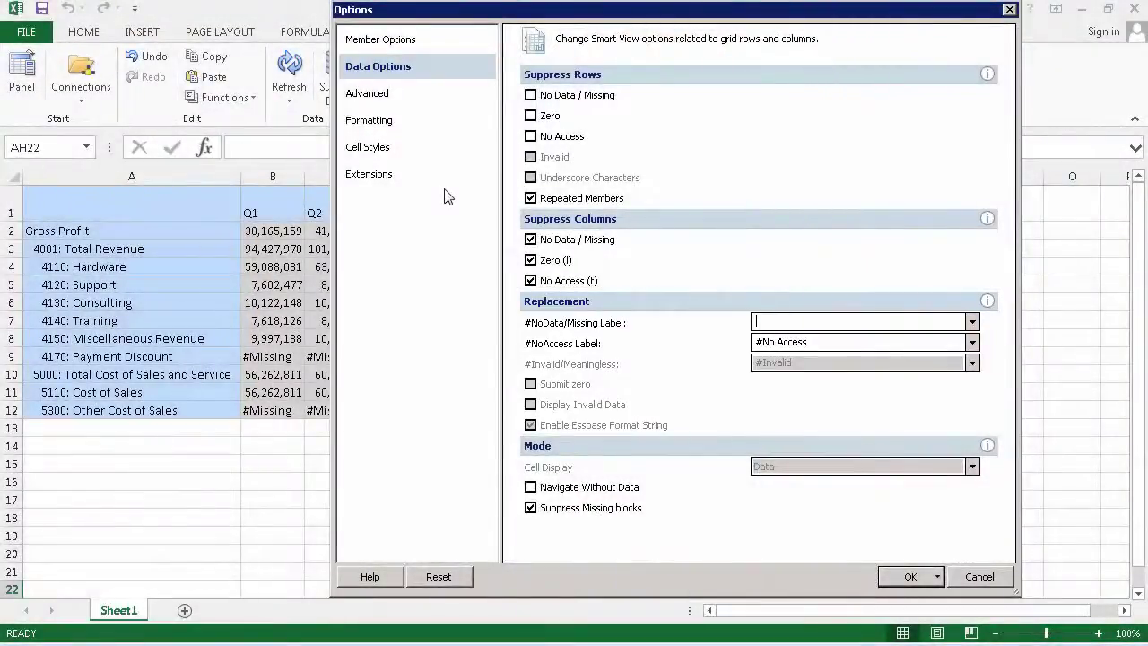
Step: Close the Options dialog using Save as Default Options from the OK dropdown
left_click(399, 121)
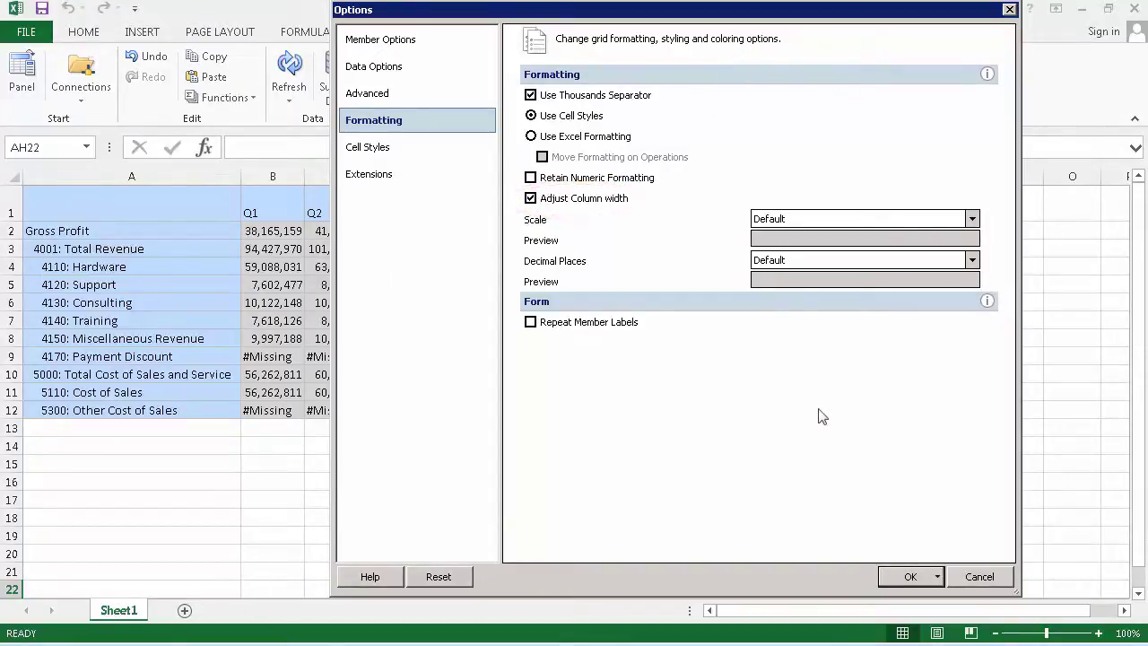
left_click(937, 577)
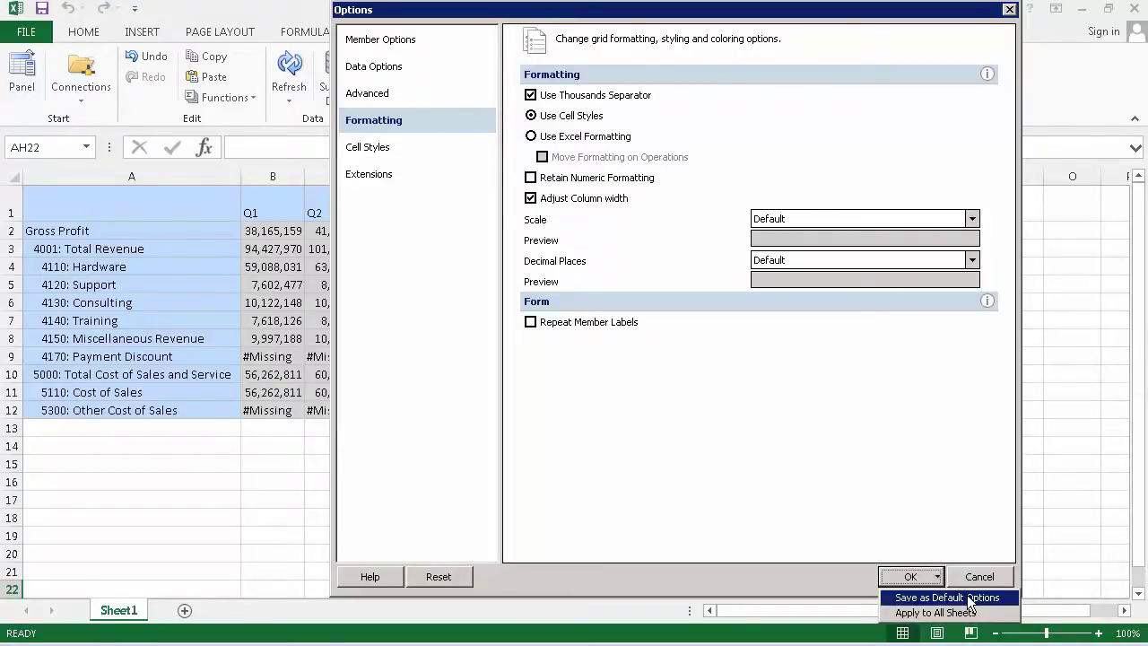
left_click(969, 599)
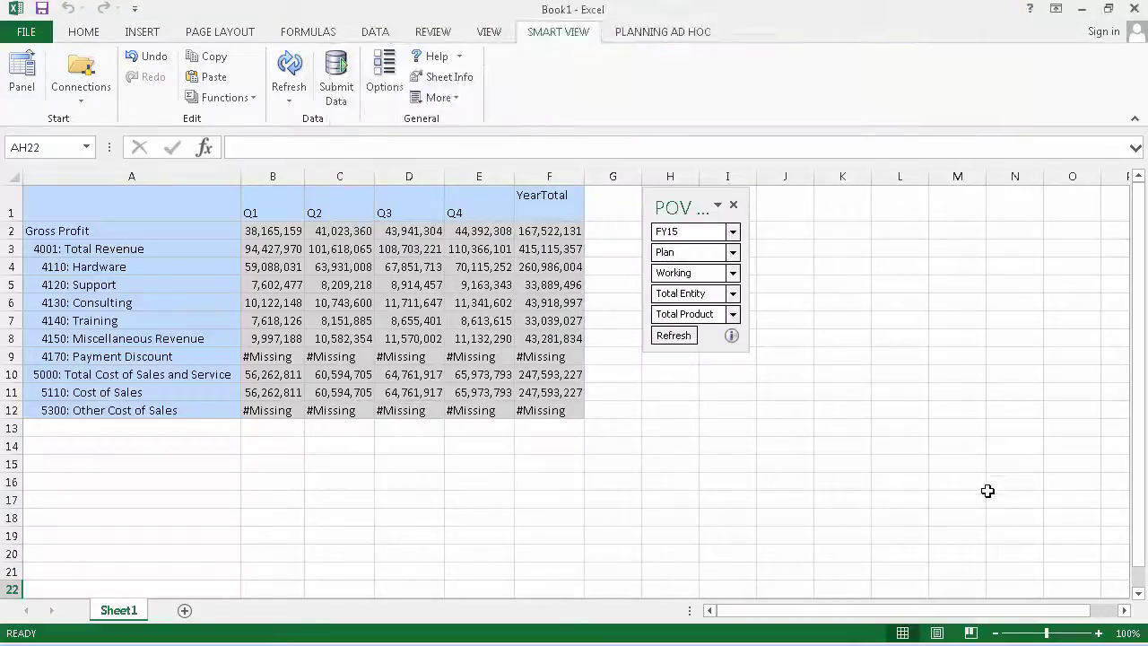
Step: Refresh the grid to show blanks, then zoom Total Revenue out to Gross Profit
left_click(681, 338)
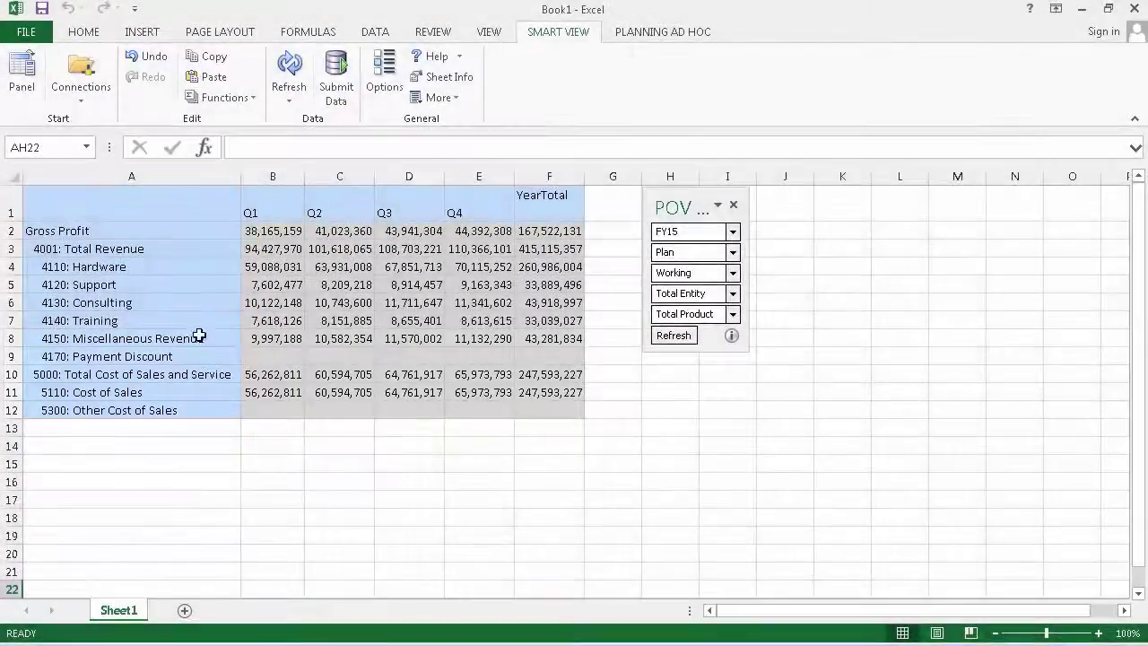
left_click(80, 250)
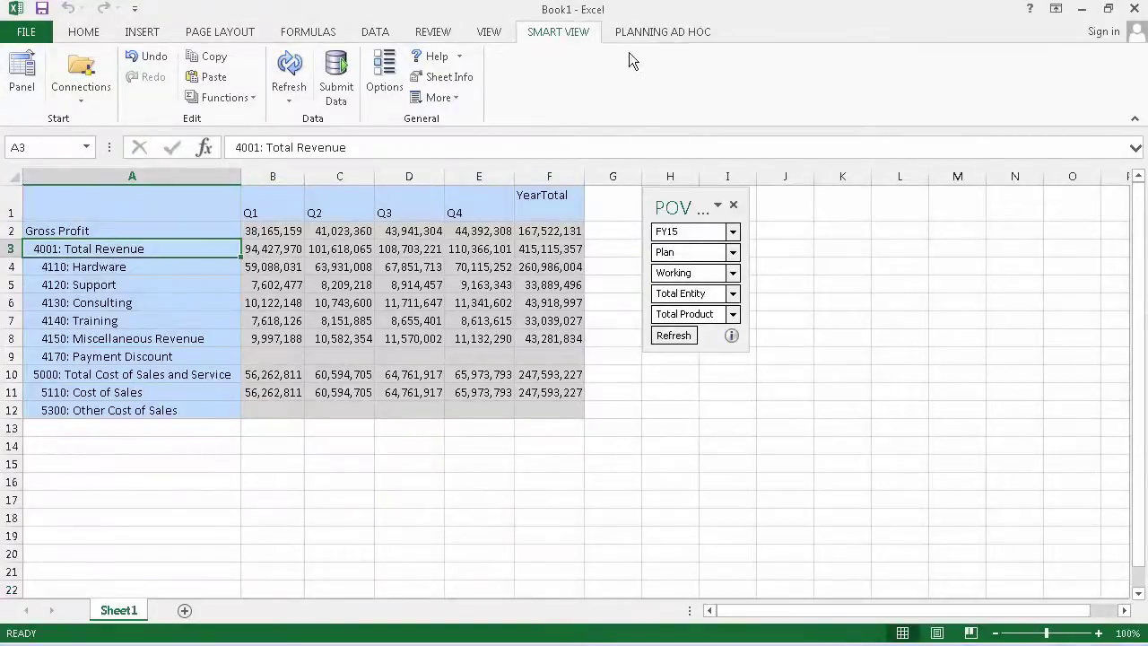
left_click(658, 33)
left_click(49, 77)
Step: Zoom Gross Profit in to all levels, placing totals below their members
left_click(65, 232)
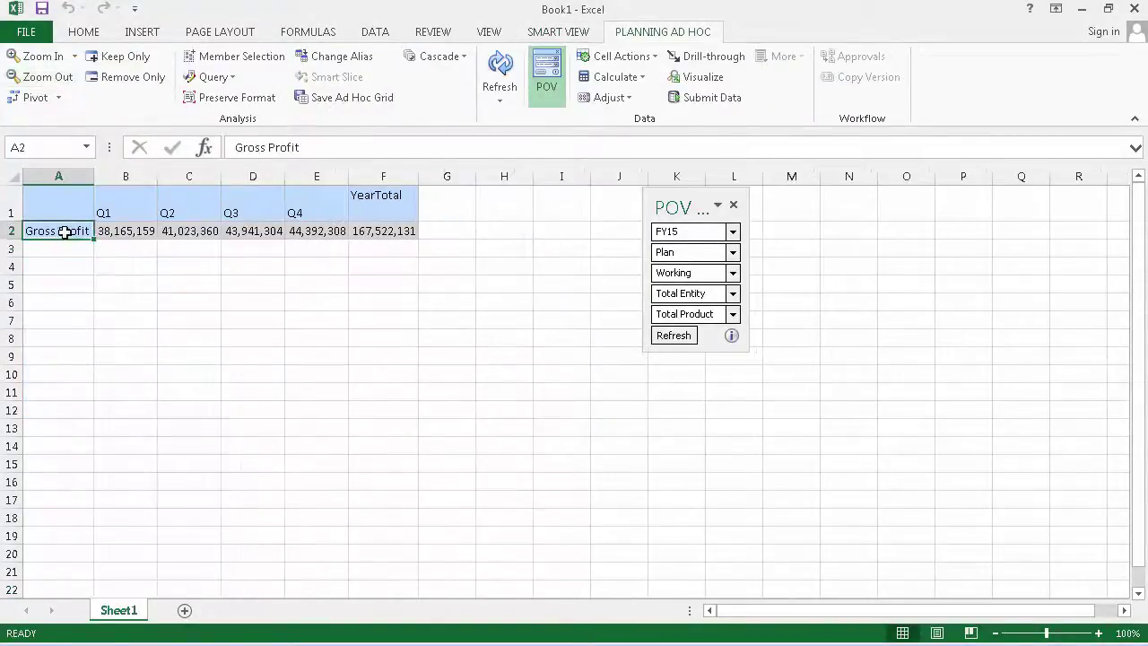
left_click(75, 55)
left_click(78, 102)
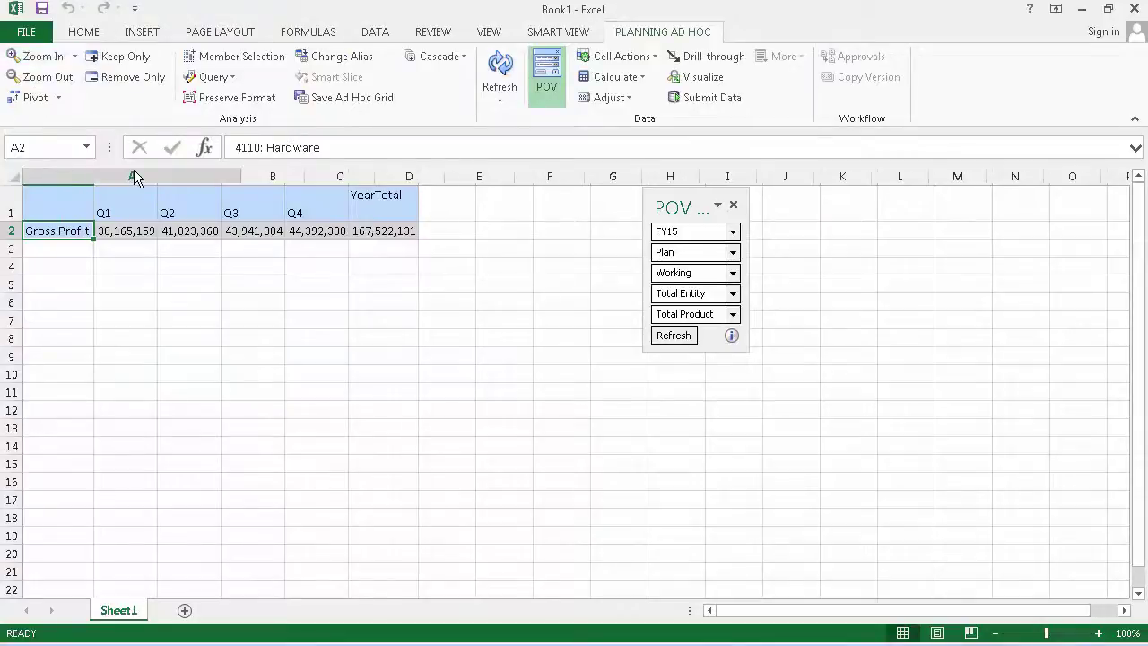